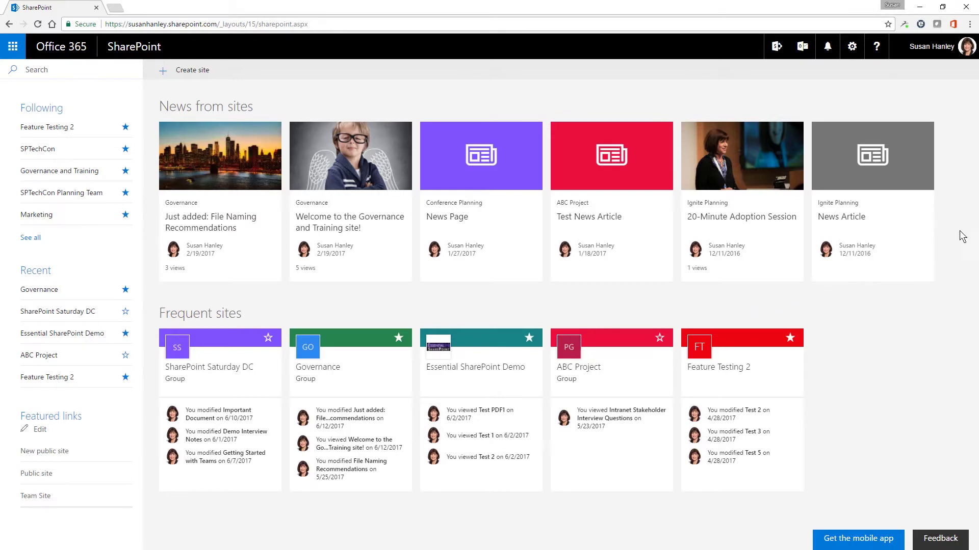
# - Choose Delve as the Office 365 start page in account settings and save it
pyautogui.click(853, 47)
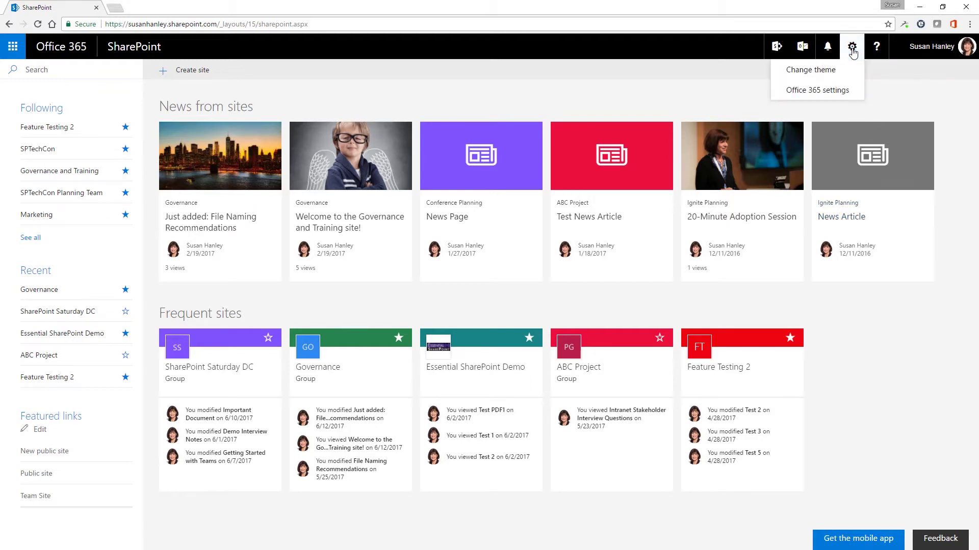
pyautogui.click(817, 90)
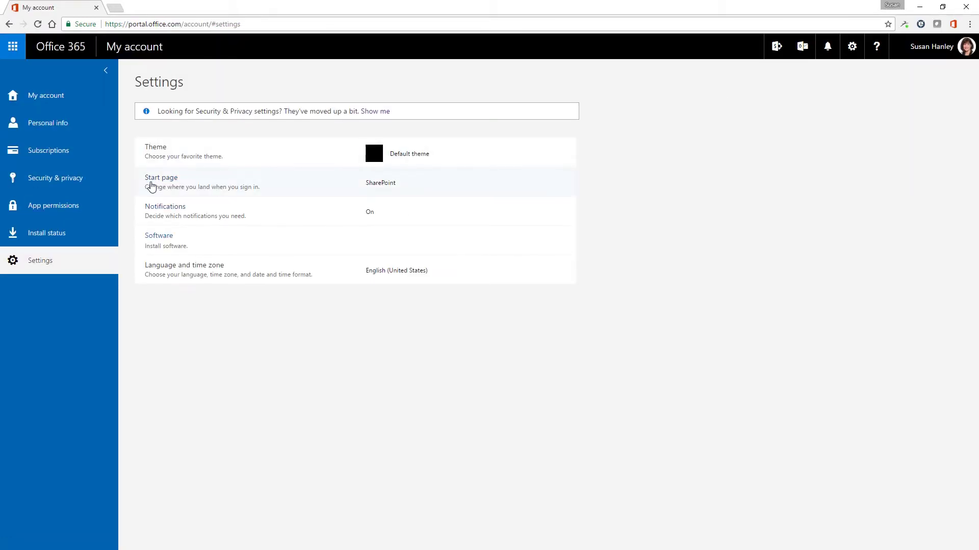
pyautogui.click(161, 178)
pyautogui.click(222, 208)
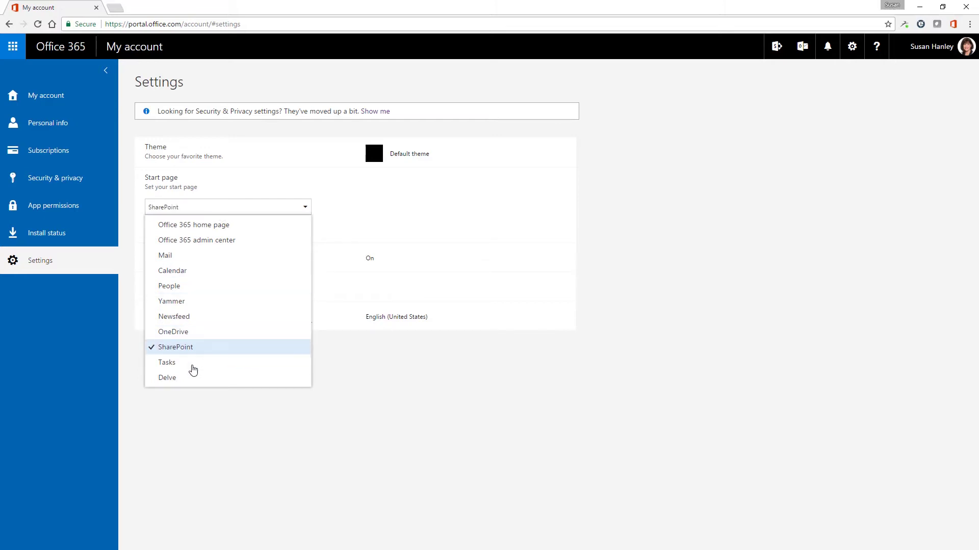
pyautogui.click(186, 381)
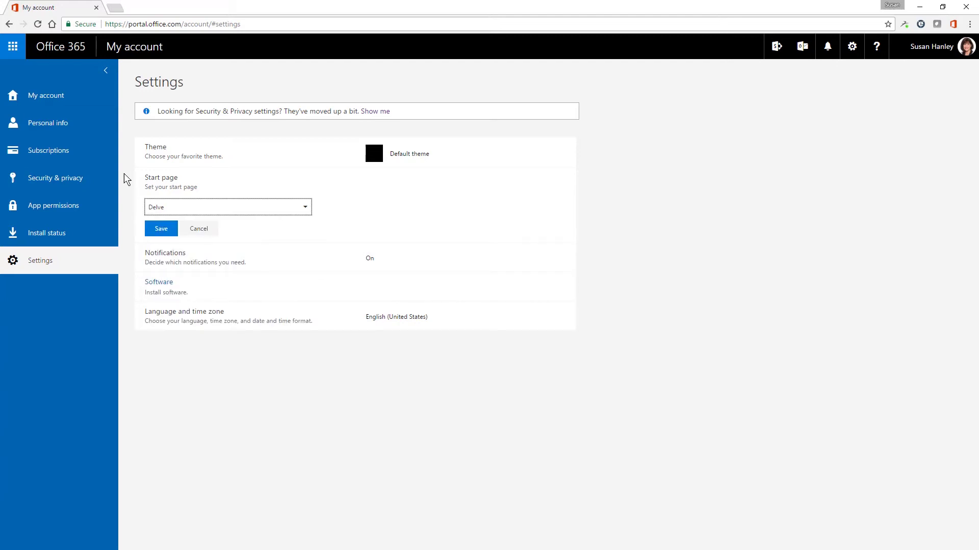
pyautogui.click(162, 229)
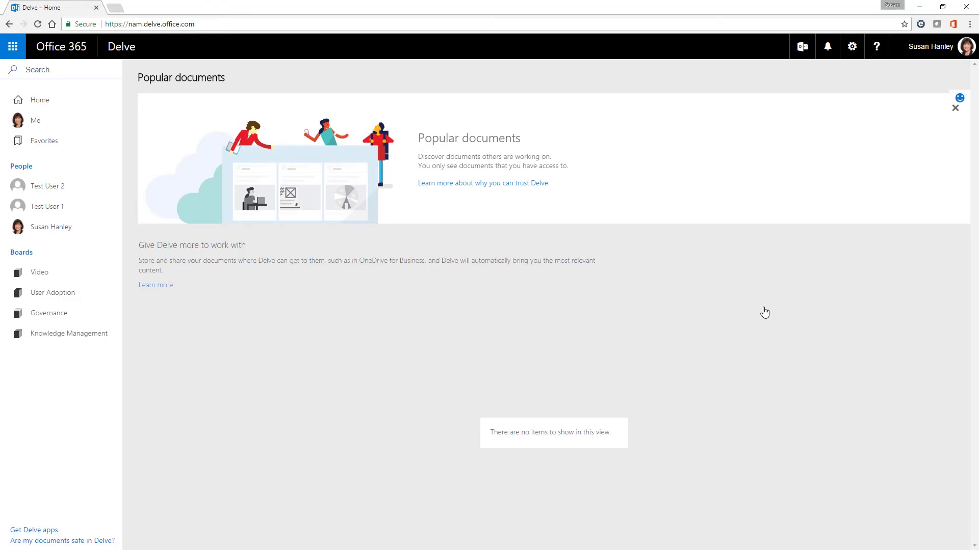
# - Go to your Delve profile page and show the full Office 365 app list
pyautogui.click(51, 228)
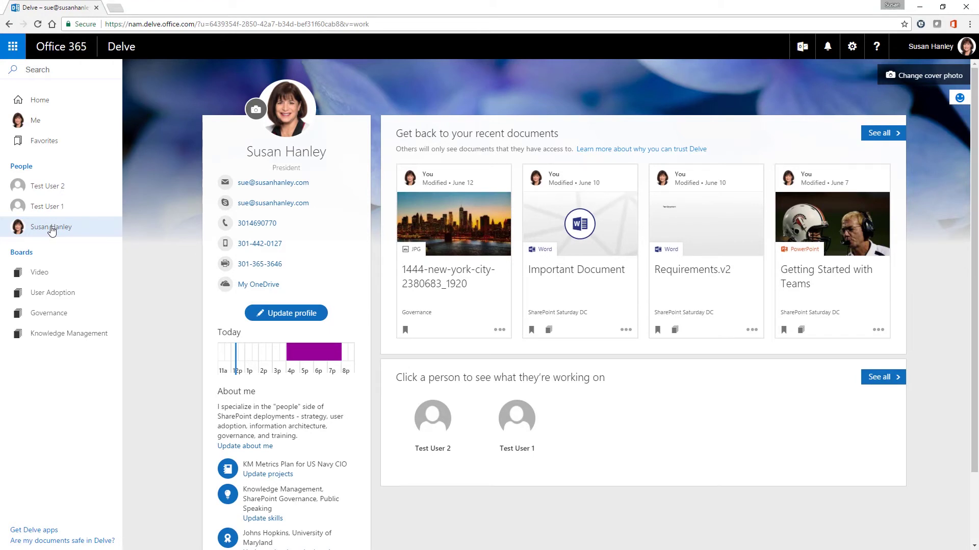
pyautogui.click(12, 46)
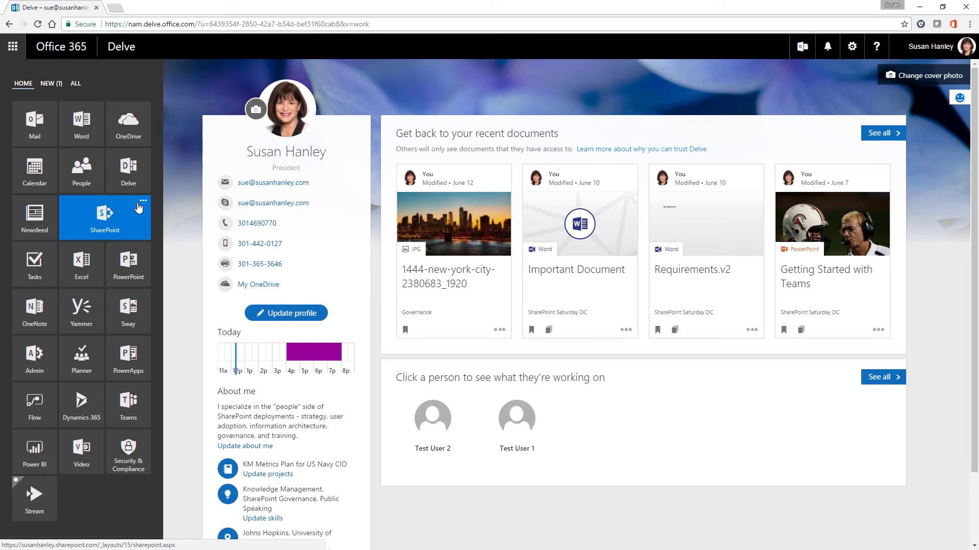
pyautogui.moveTo(105, 218)
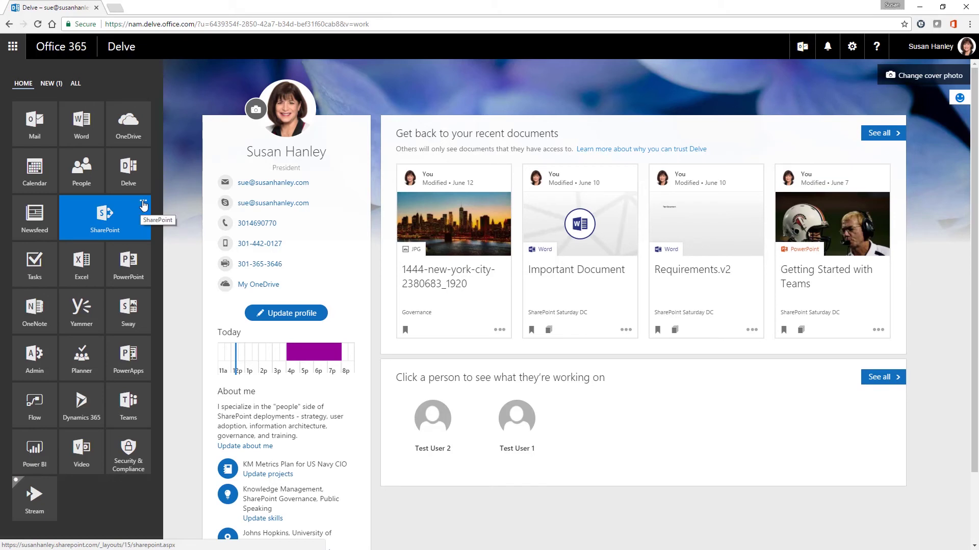
# - Pin the SharePoint app to the top navigation bar from its tile options
pyautogui.click(143, 205)
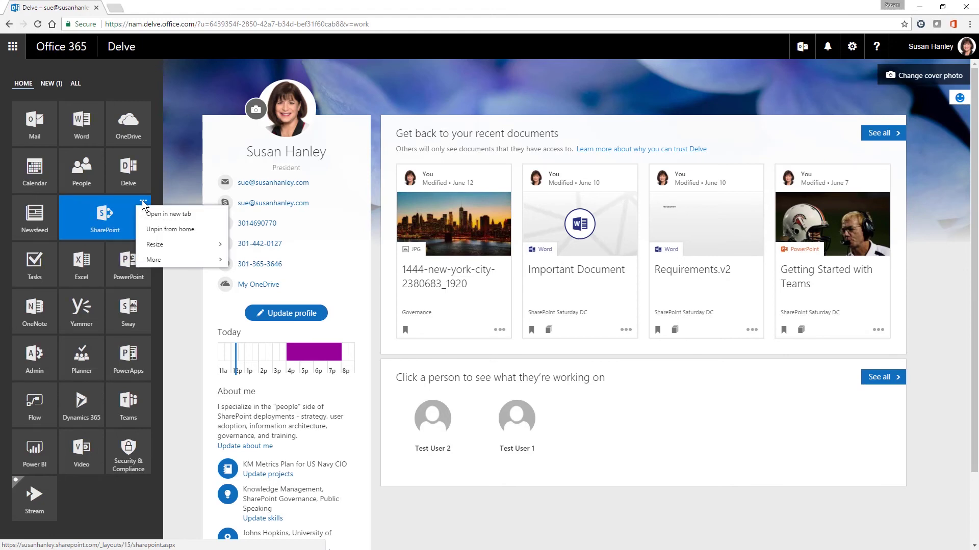
pyautogui.moveTo(180, 260)
pyautogui.click(266, 264)
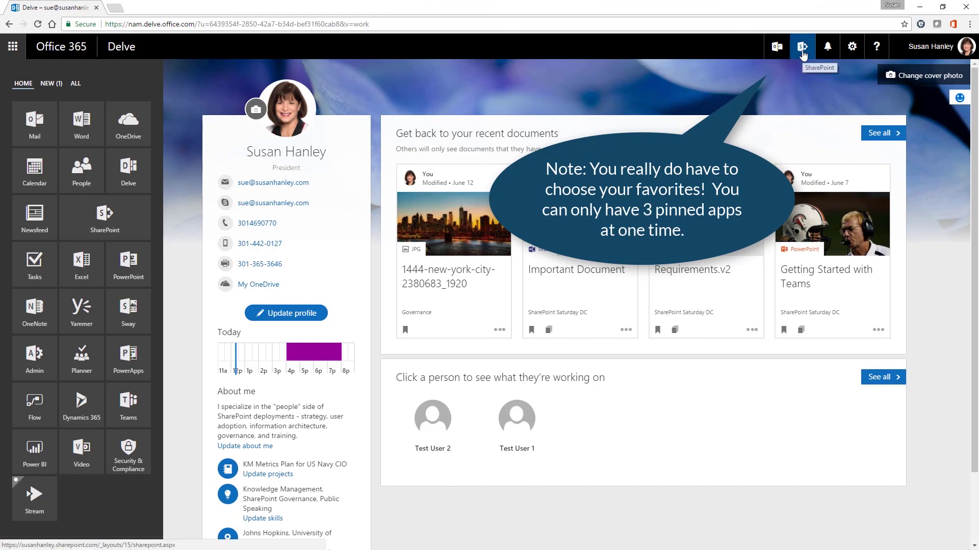
# - Open the SharePoint home page from the newly pinned top-bar shortcut
pyautogui.click(803, 47)
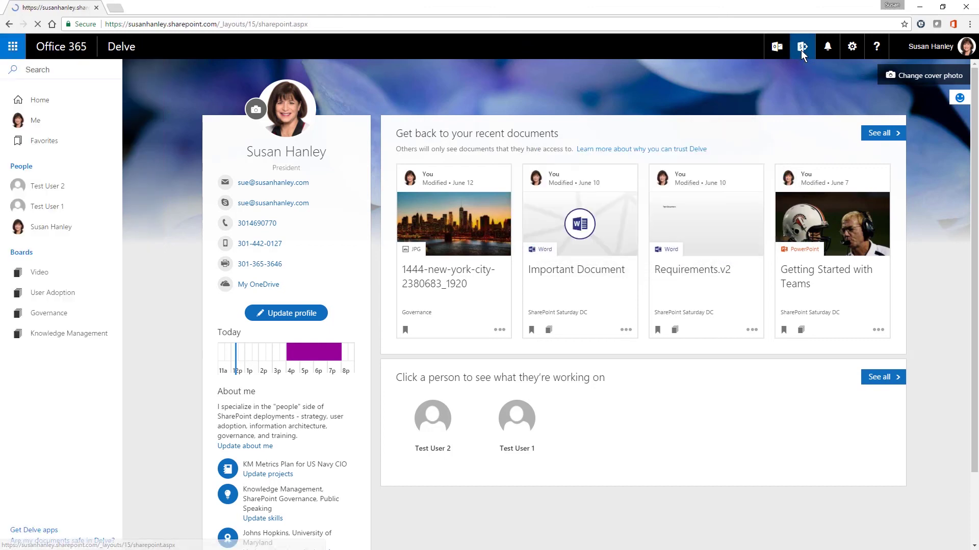